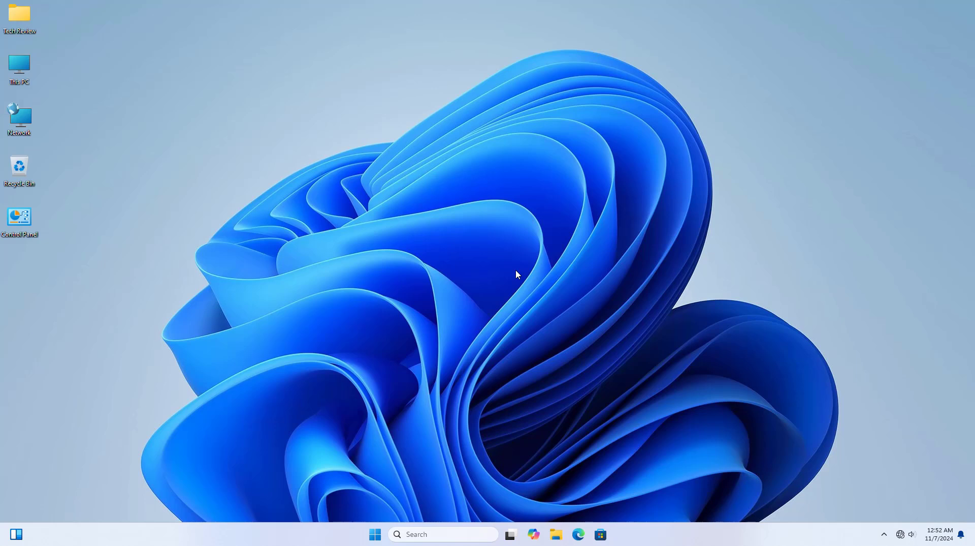
- Run the Windows Update troubleshooter from Troubleshoot settings' Other troubleshooters, then close it
left_click(376, 535)
type("troubleshoot")
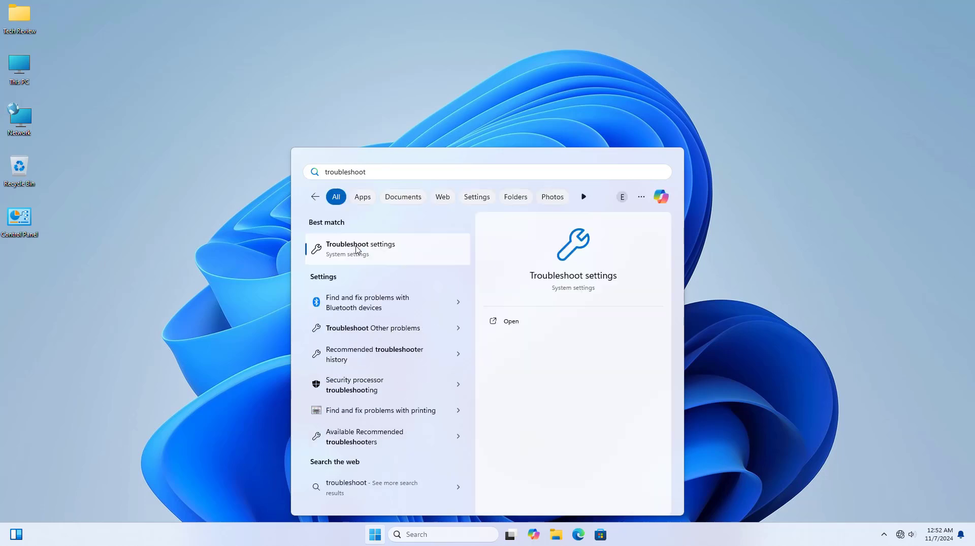
left_click(357, 249)
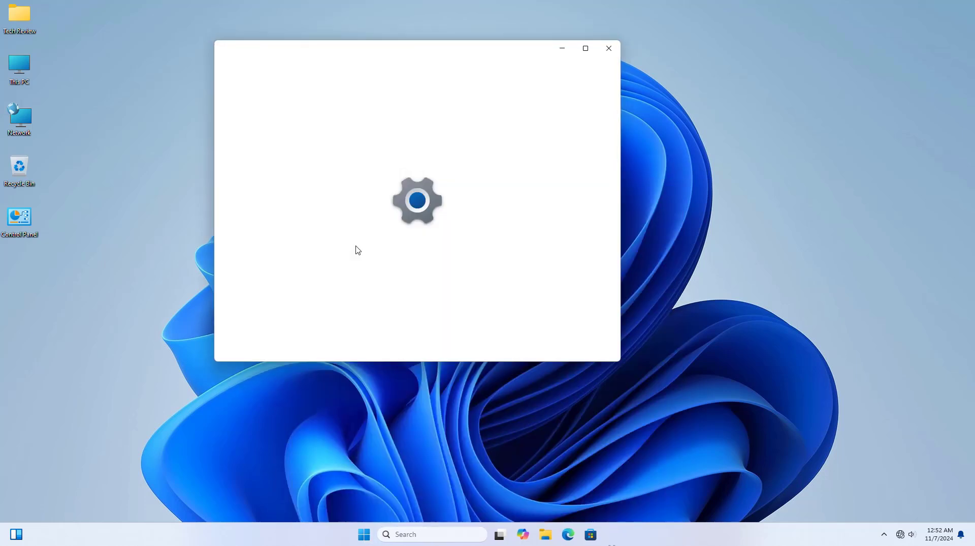
left_click(449, 279)
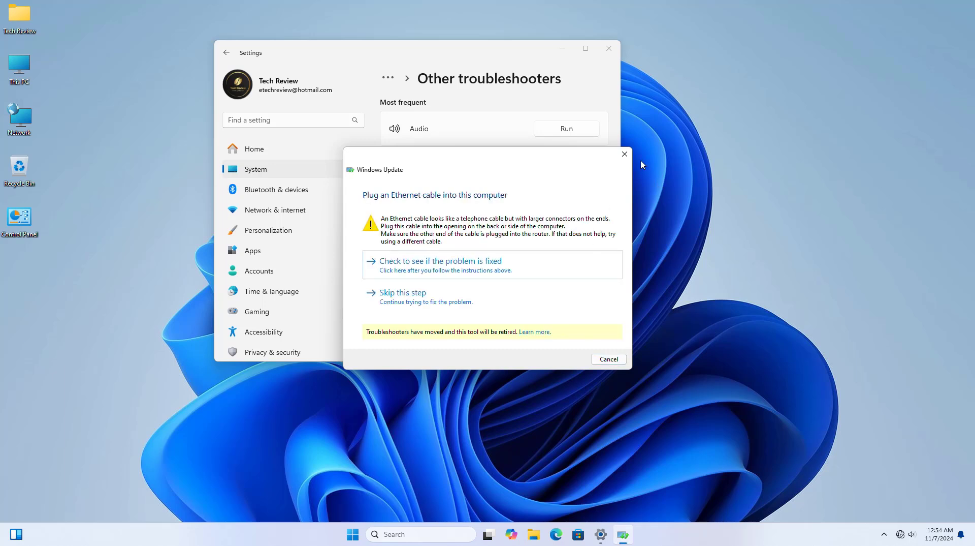
left_click(628, 155)
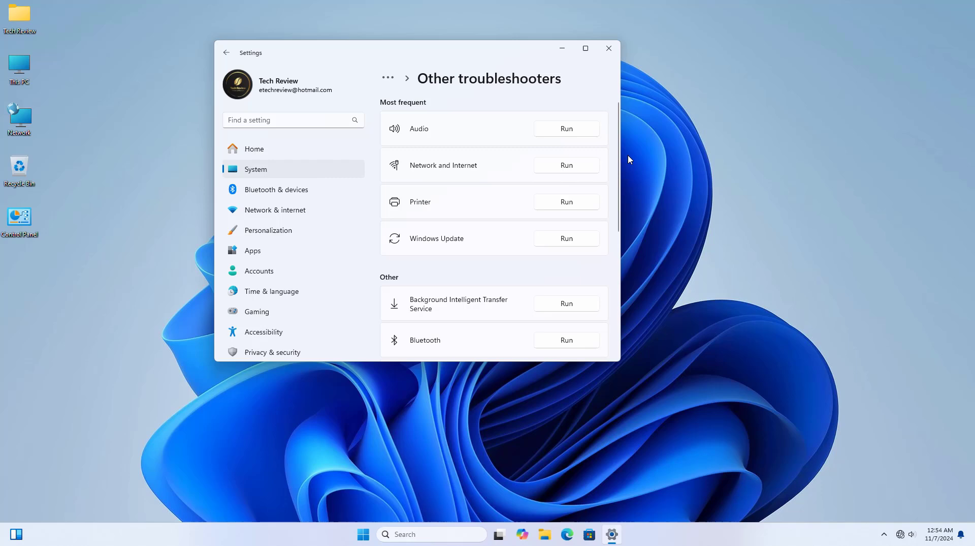
- Close the Windows Settings window
left_click(614, 55)
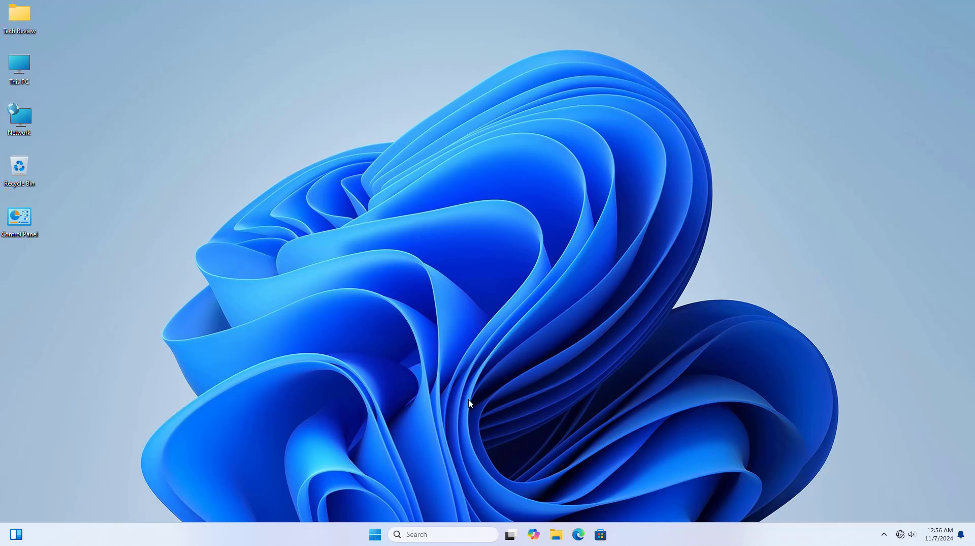
- Search for 'cleanup' from Start and launch Disk Cleanup for drive C:
left_click(376, 534)
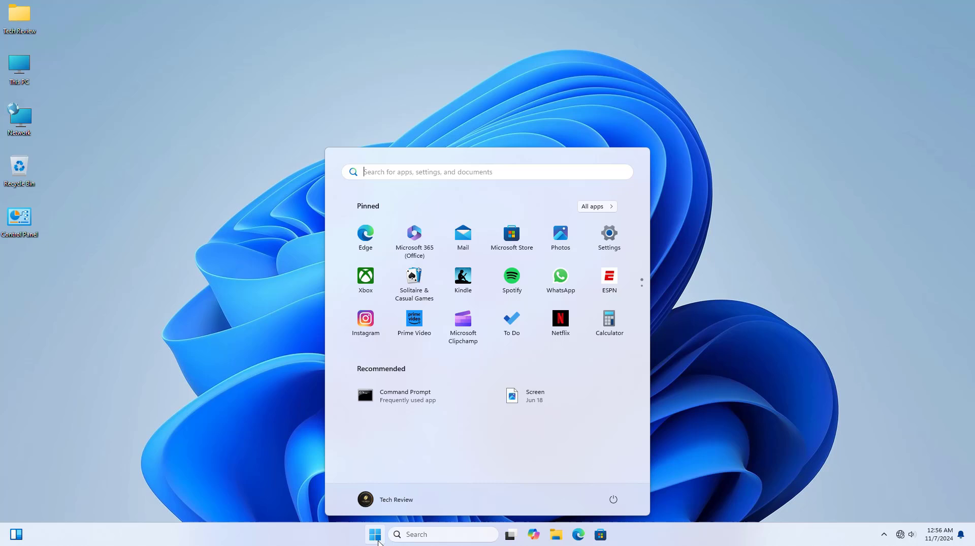
type("disk cleanup")
key("Home")
key("ctrl+Delete")
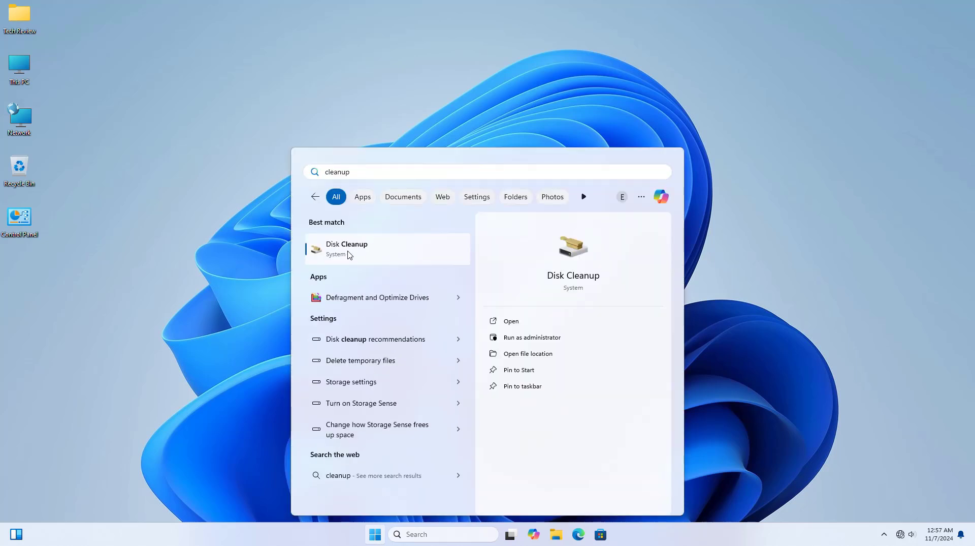
left_click(349, 254)
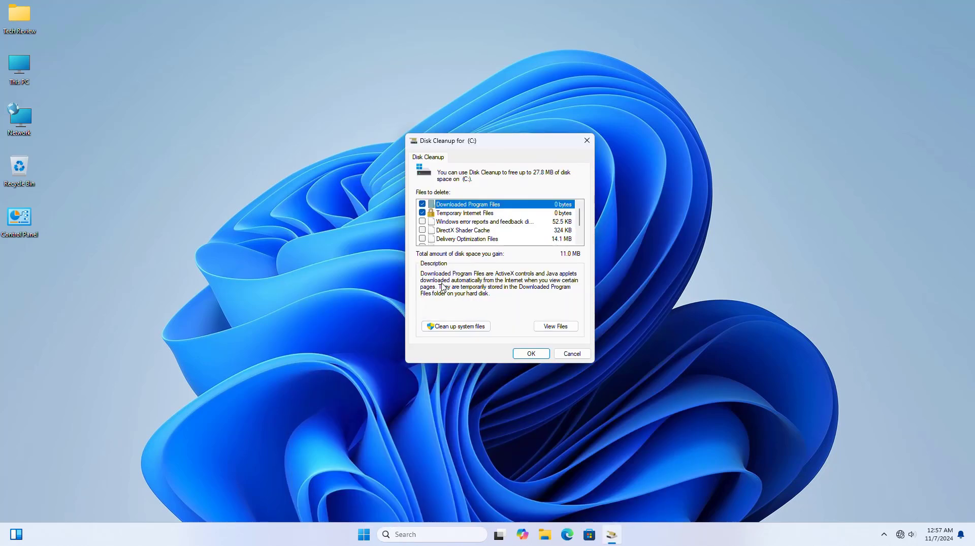
- Rescan including system files and permanently delete the checked files, including temporary files and thumbnails
left_click(460, 329)
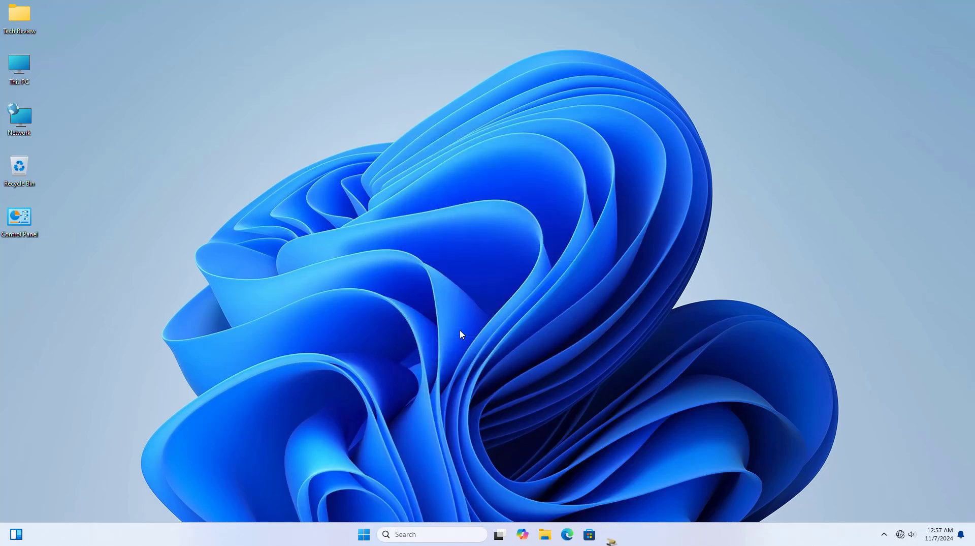
scroll(415, 234, "up", 1)
scroll(415, 234, "down", 1)
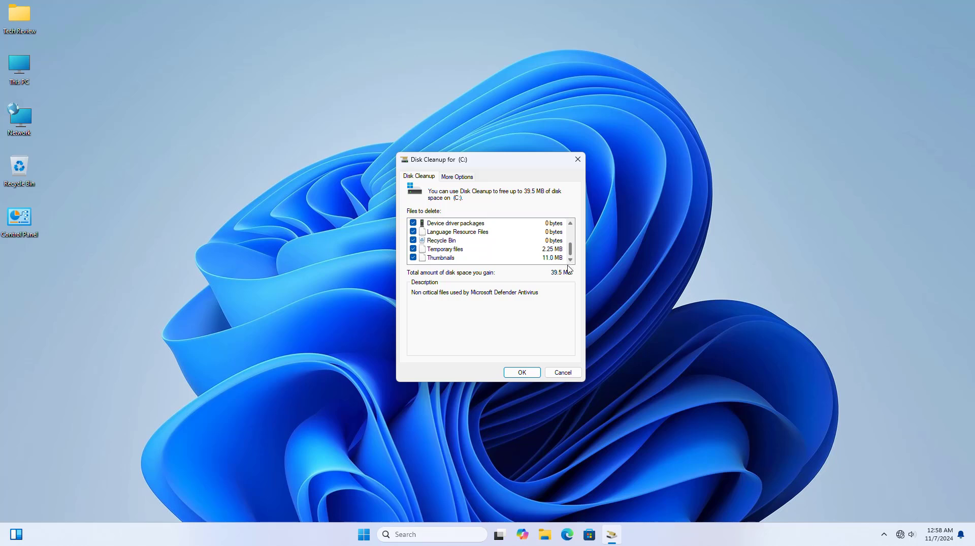
left_click(522, 373)
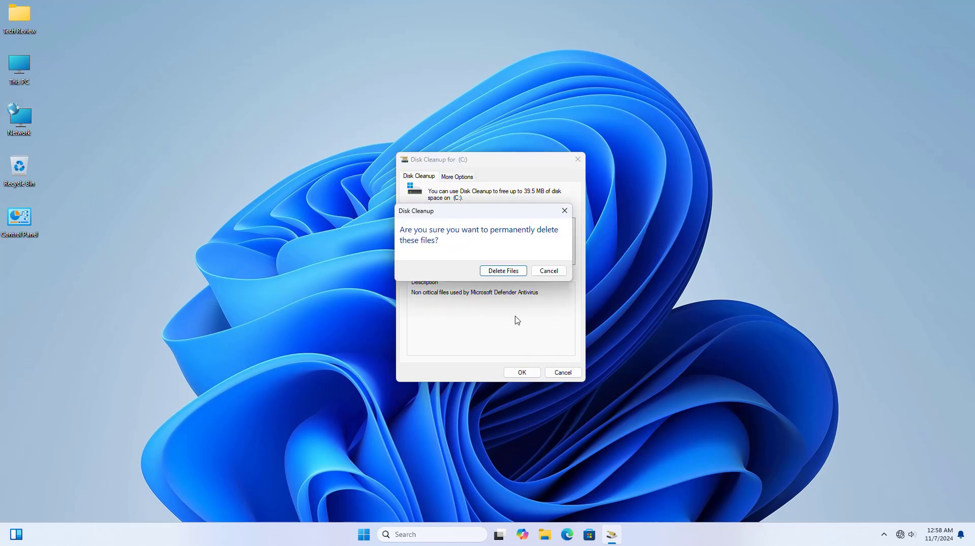
left_click(507, 272)
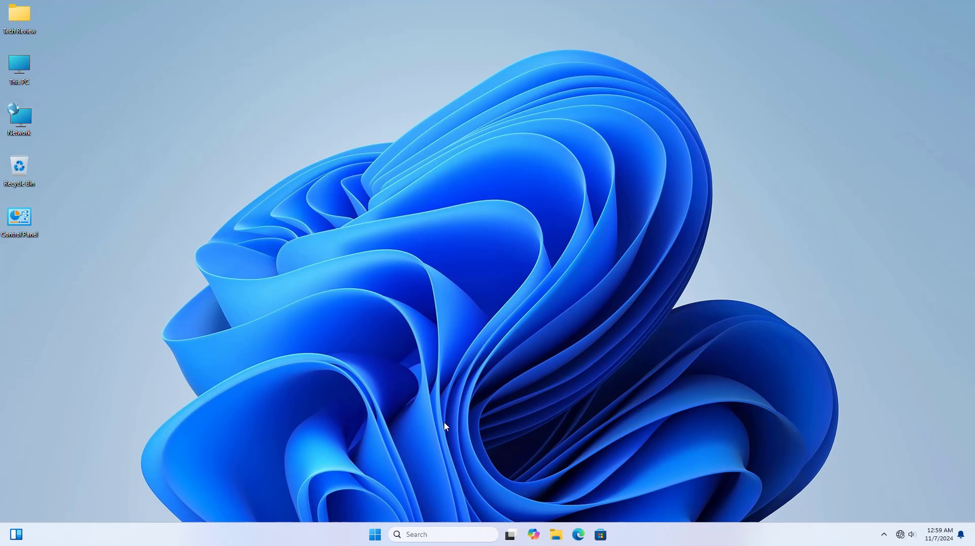
- Open the Services console via a 'service' search and restart the Windows Update service
left_click(376, 533)
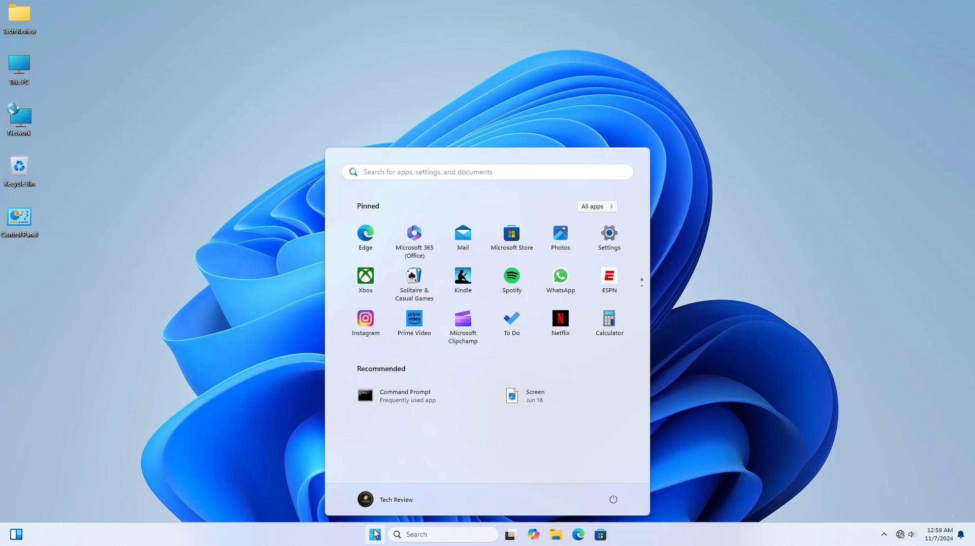
type("service")
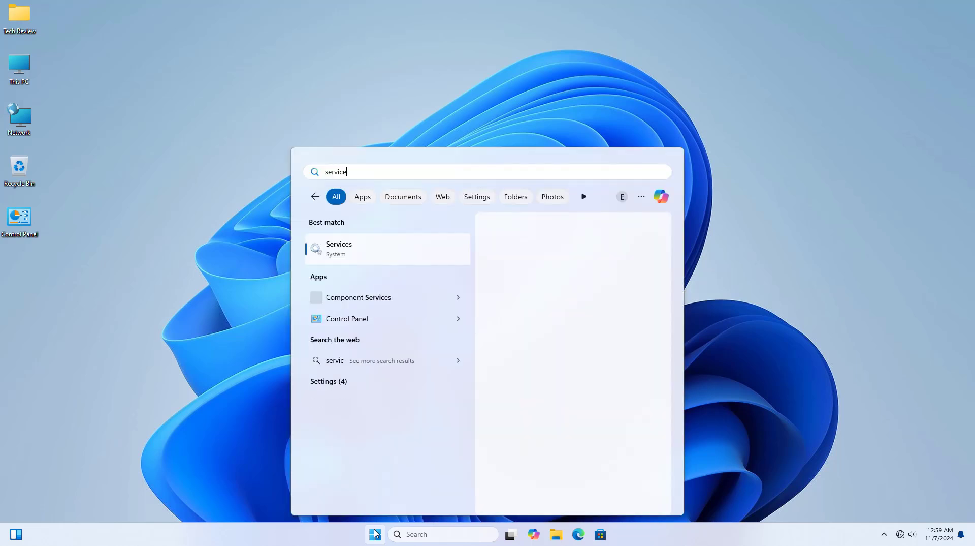
left_click(355, 252)
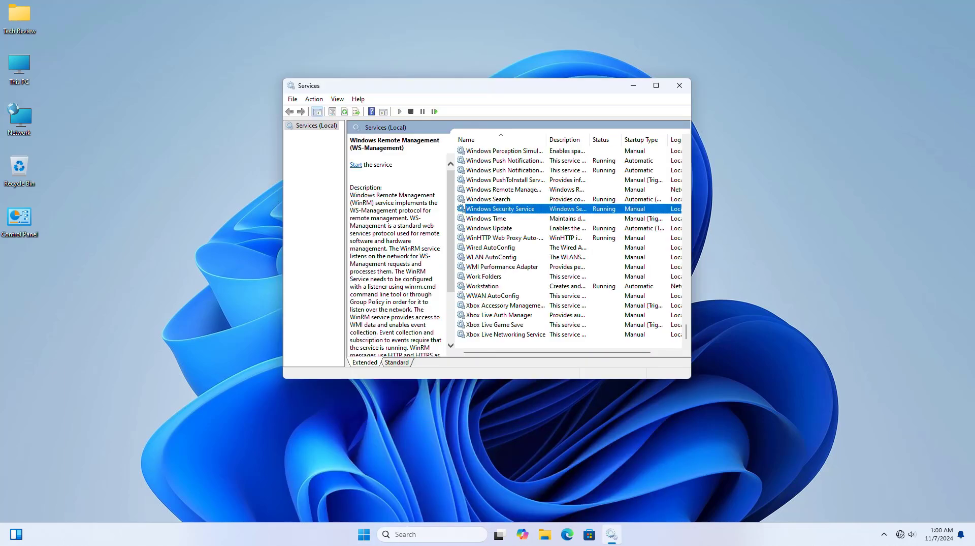
left_click(534, 228)
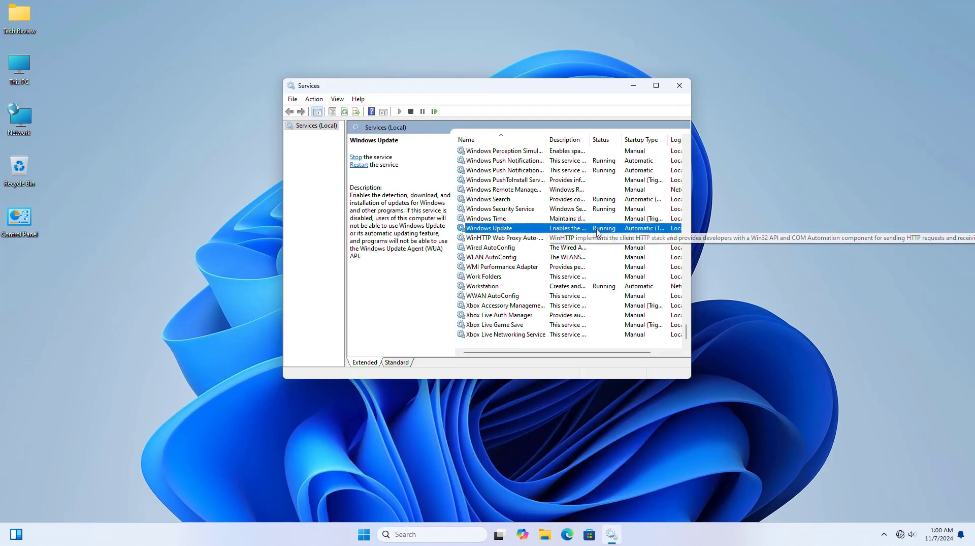
right_click(539, 227)
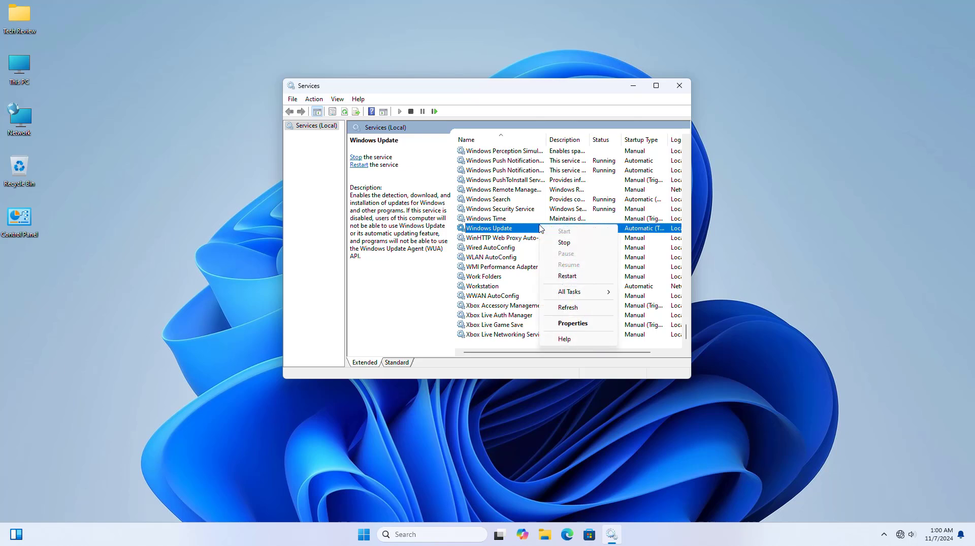
left_click(565, 276)
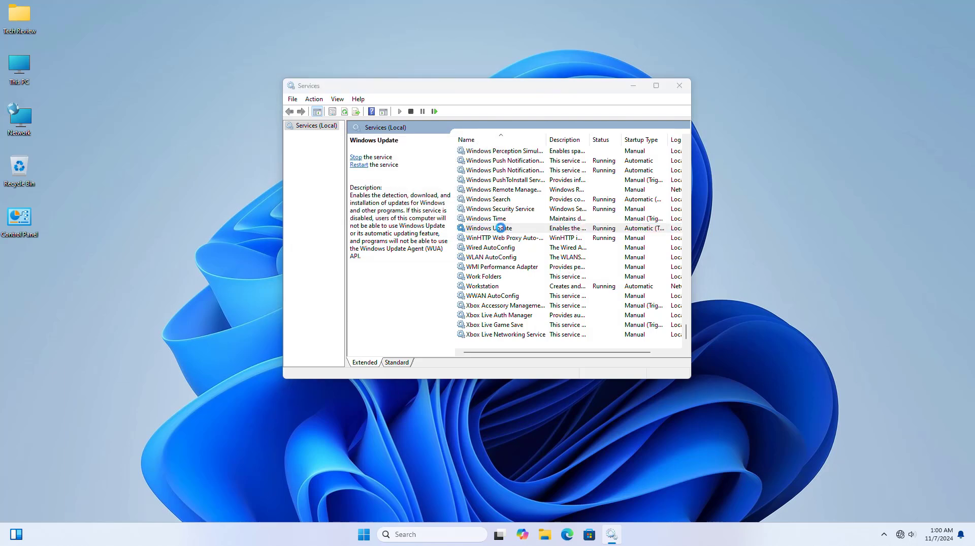
- Set the Windows Update service's startup type to Automatic and apply it
double_click(502, 229)
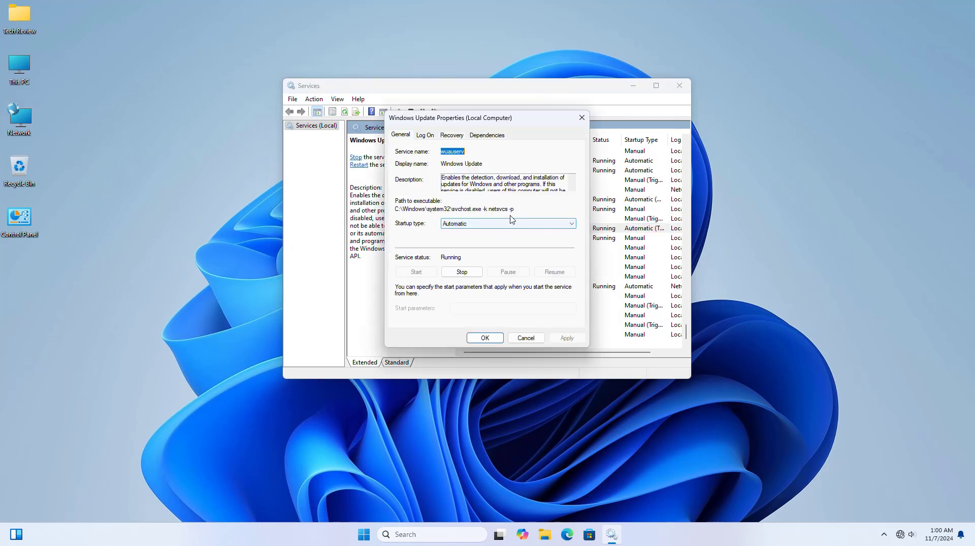
left_click(487, 224)
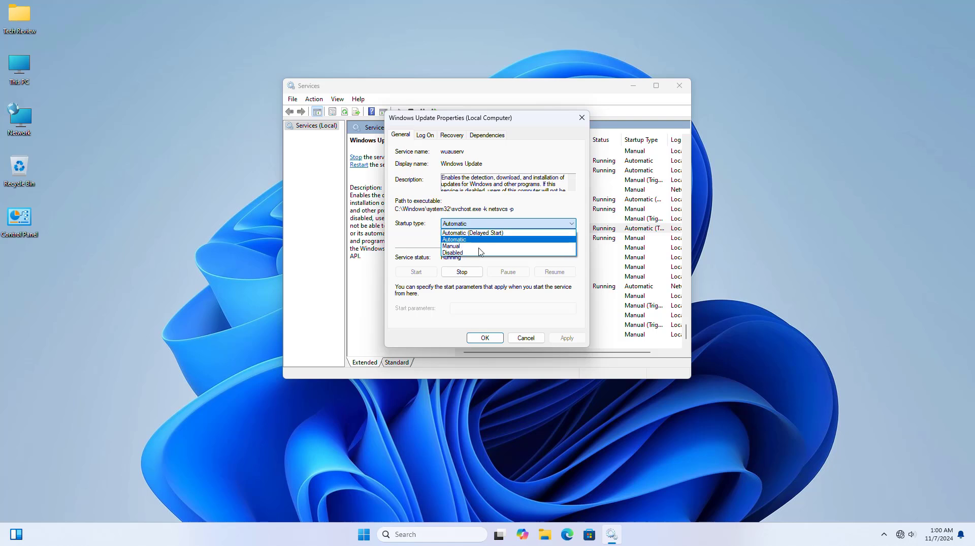
left_click(456, 238)
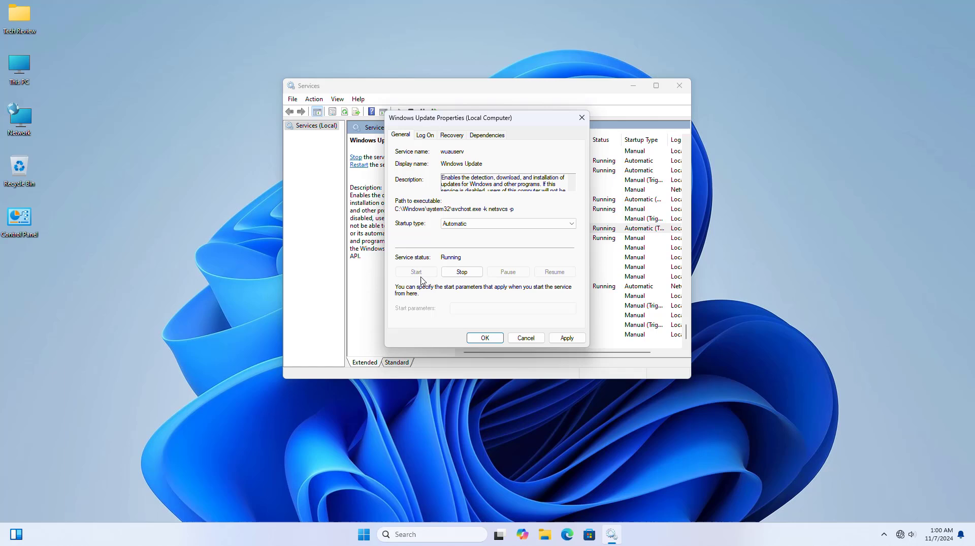
left_click(566, 338)
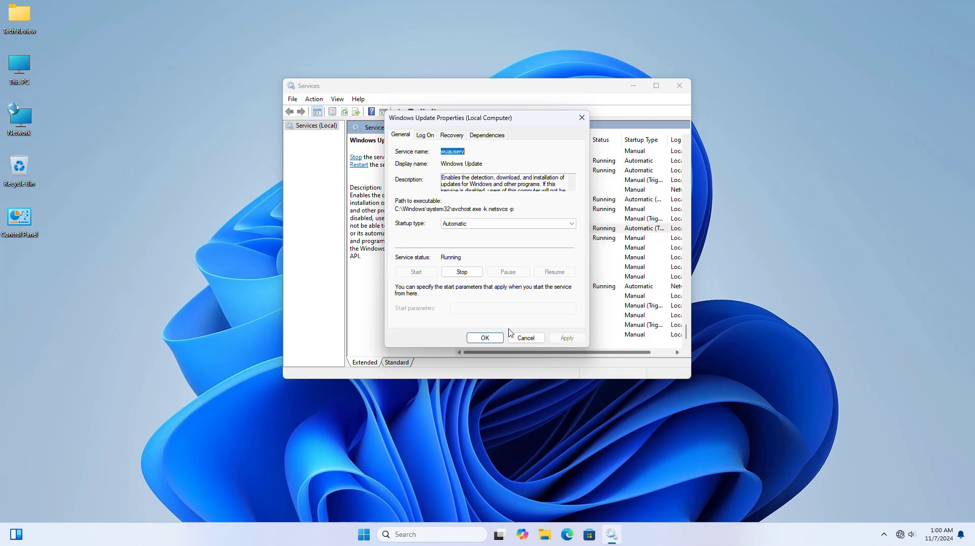
left_click(489, 339)
- Locate Background Intelligent Transfer Service, Cryptographic Services and Windows Installer in the Services list
key("b")
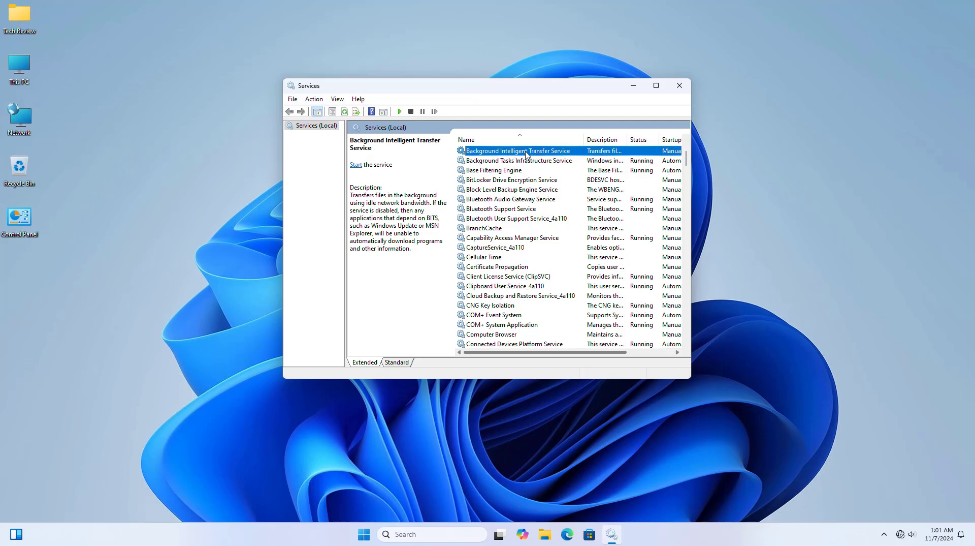
scroll(526, 204, "down", 7)
left_click(525, 230)
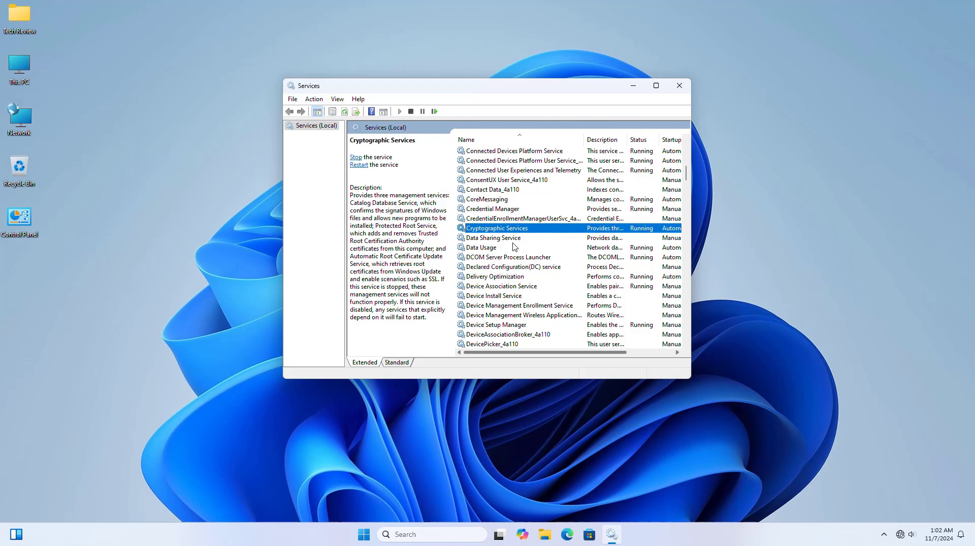
type("windows defenderwindows installer")
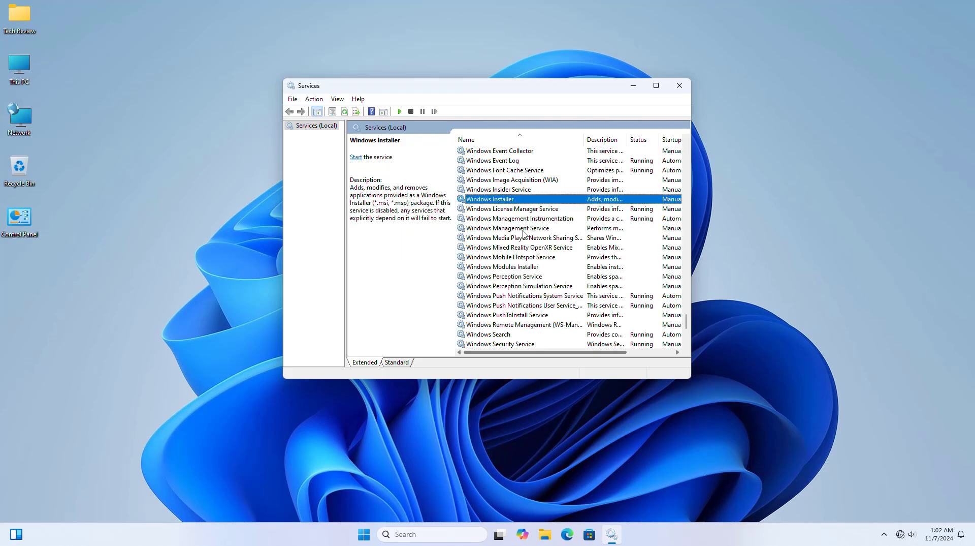
key("Down")
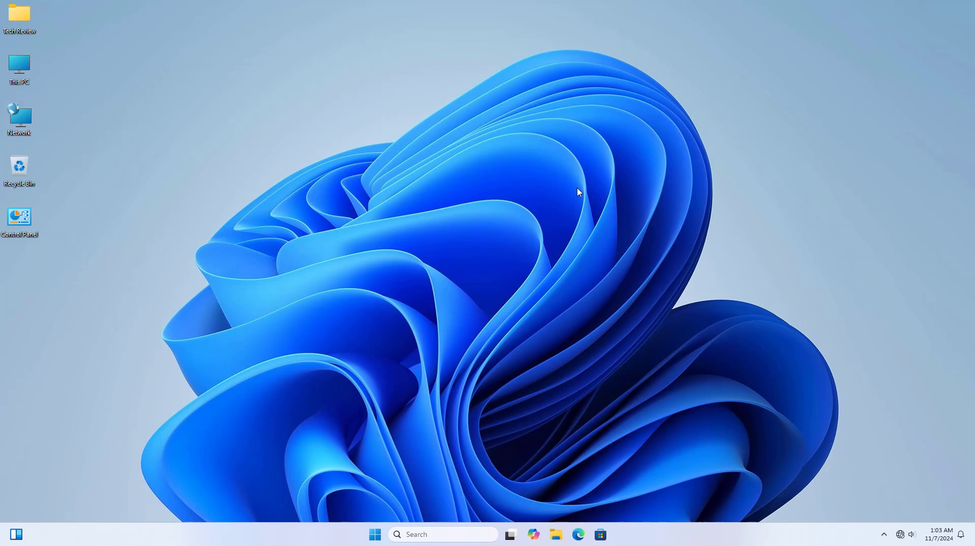
- In msconfig, hide all Microsoft services and disable the three remaining VMware services
left_click(377, 532)
type("msconfig")
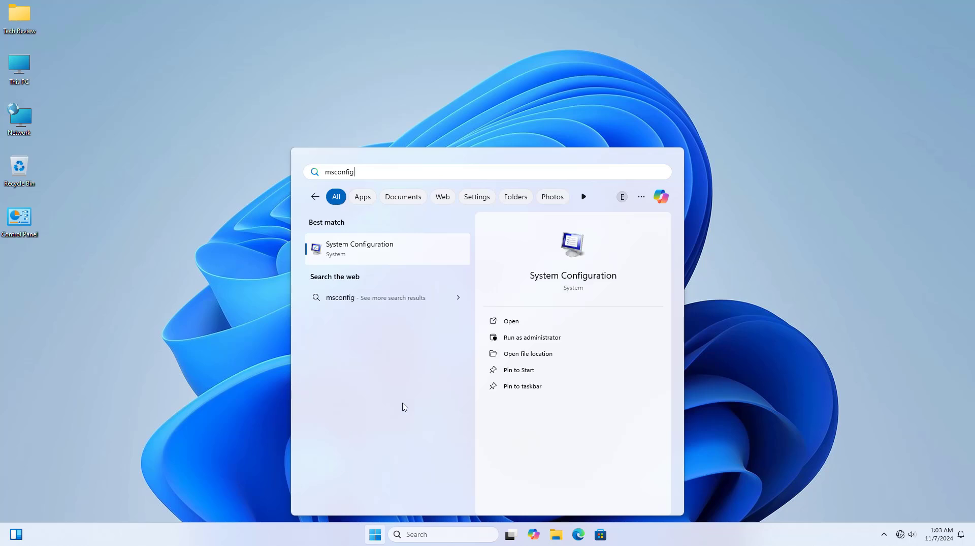
left_click(359, 247)
left_click(407, 187)
left_click(364, 329)
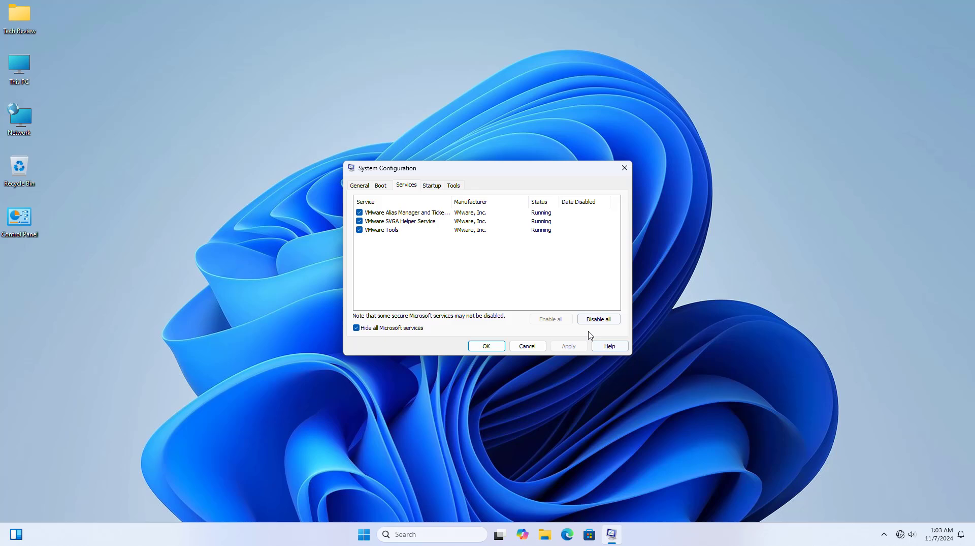
left_click(598, 319)
left_click(576, 349)
- Disable the SecurityHealthSystray and ctfmon startup apps in Task Manager
left_click(434, 187)
left_click(484, 215)
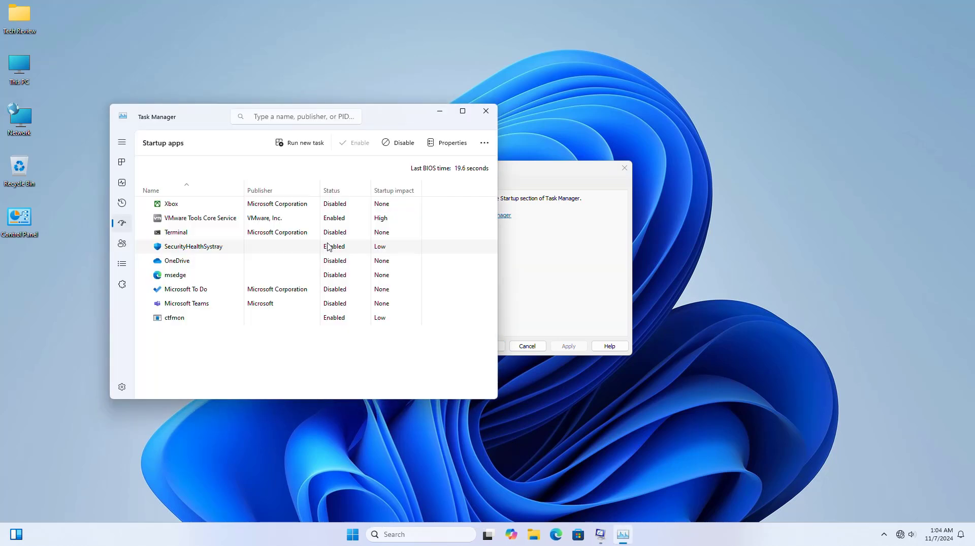
right_click(328, 247)
left_click(350, 251)
right_click(328, 317)
left_click(351, 324)
left_click(486, 111)
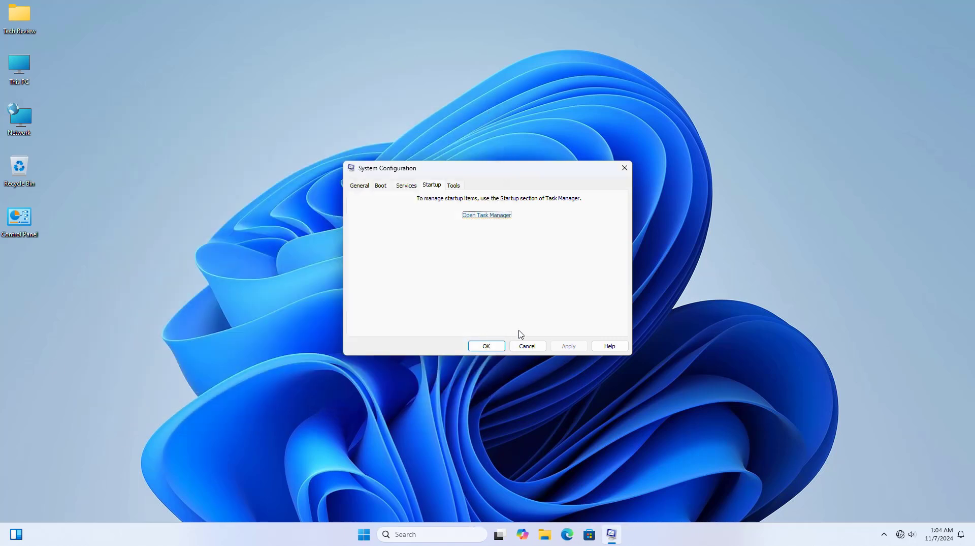
- Save the clean boot configuration and tick Don't show this message again on the restart prompt
left_click(486, 345)
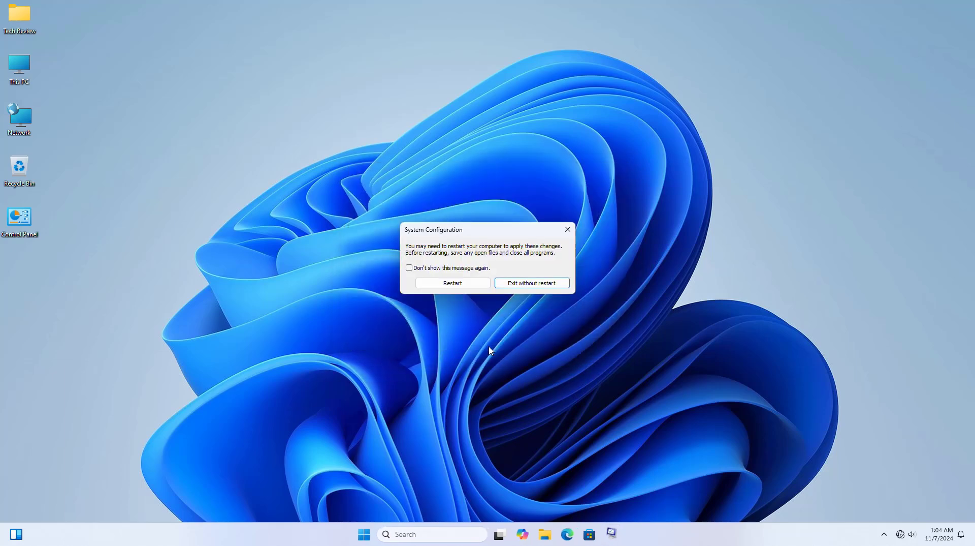
left_click(431, 270)
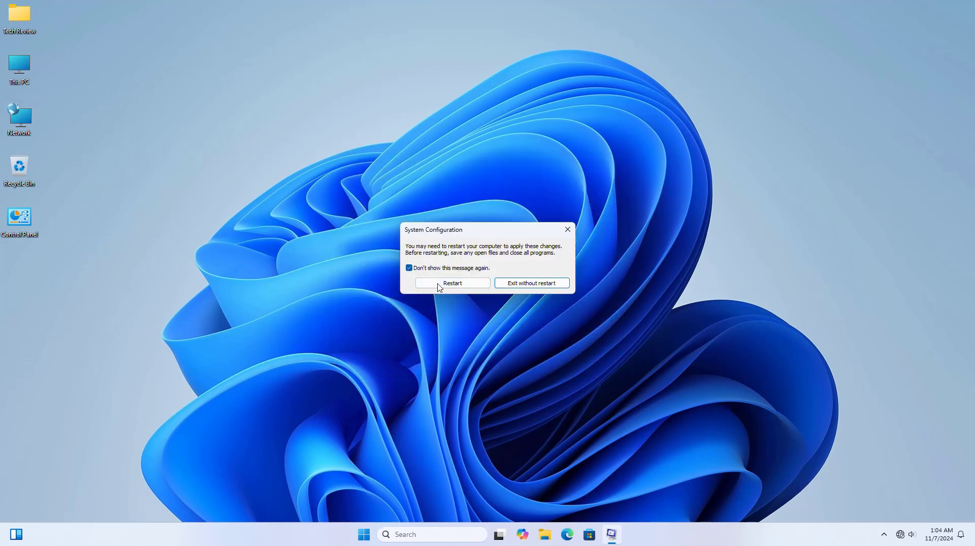